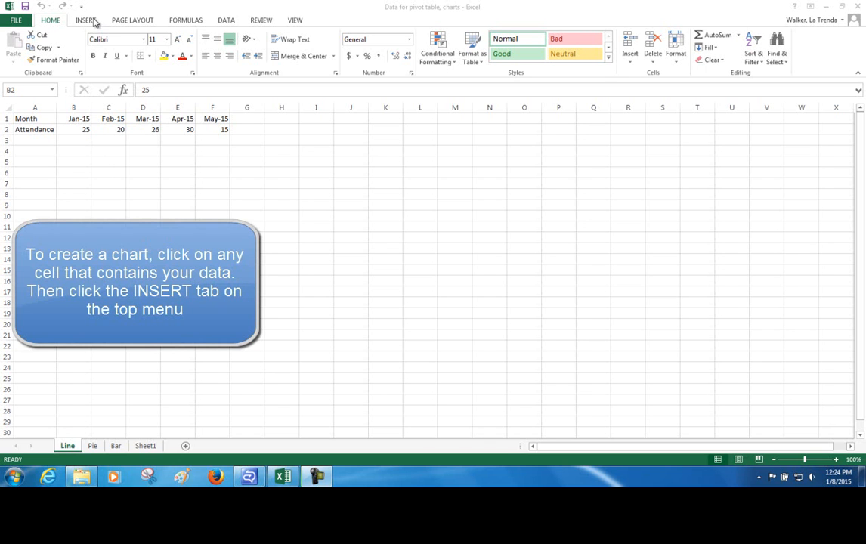
# - Insert the recommended line chart from the monthly attendance data and enlarge it slightly towards its upper-left corner
pyautogui.click(81, 130)
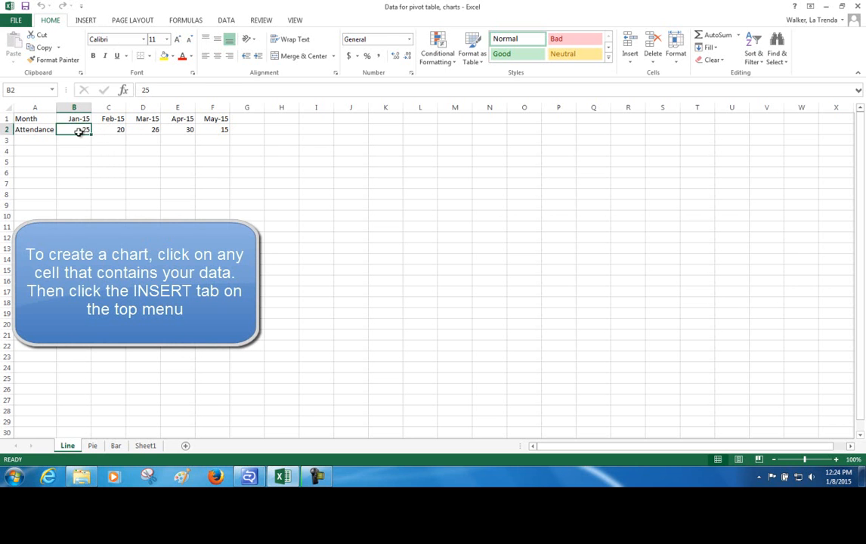
pyautogui.click(85, 20)
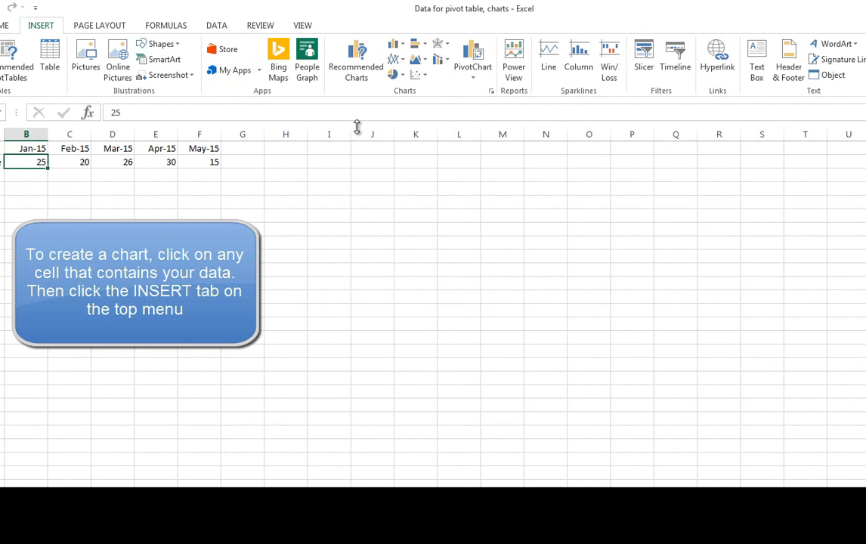
pyautogui.click(361, 80)
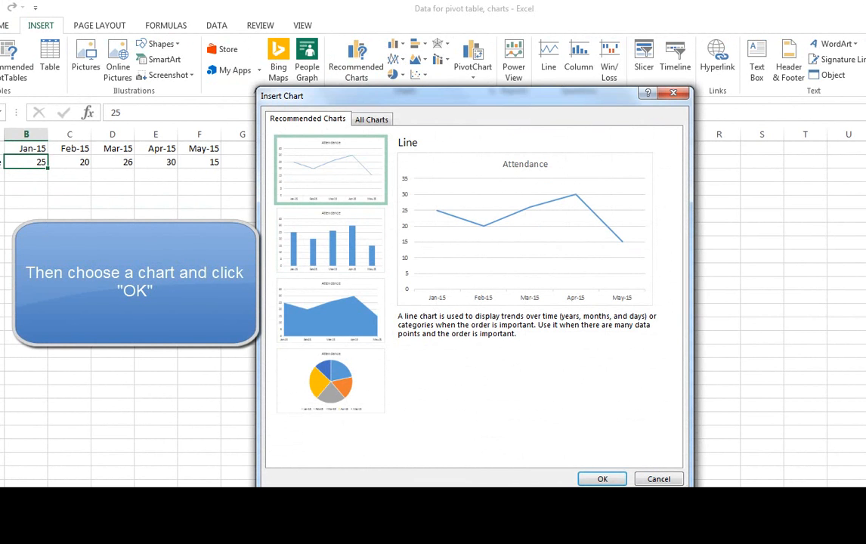
pyautogui.click(667, 485)
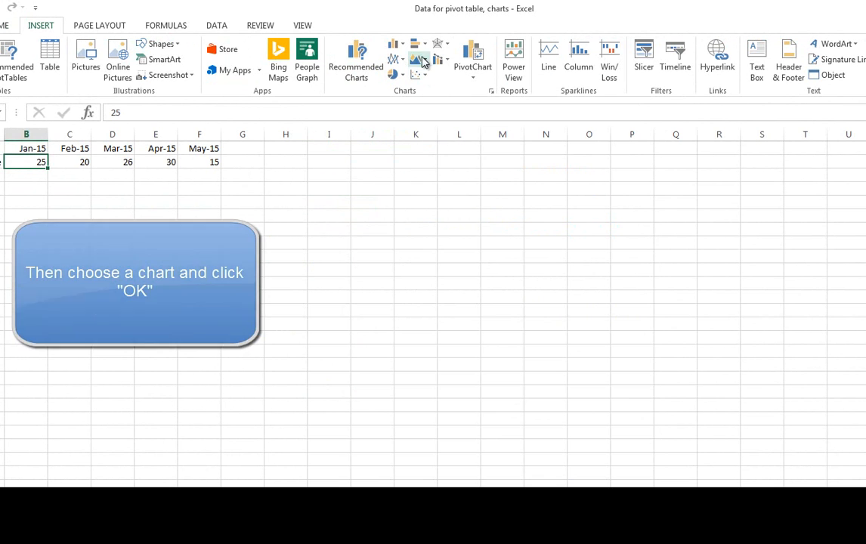
pyautogui.click(490, 92)
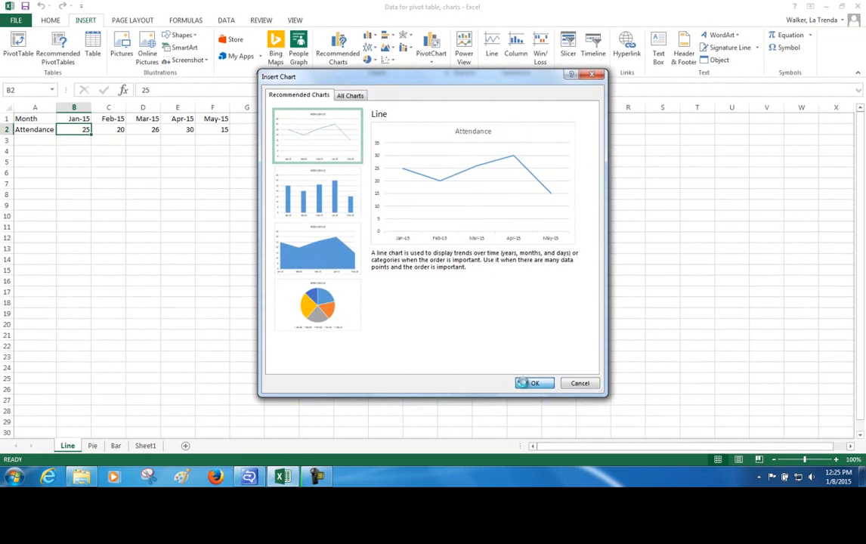
pyautogui.click(602, 479)
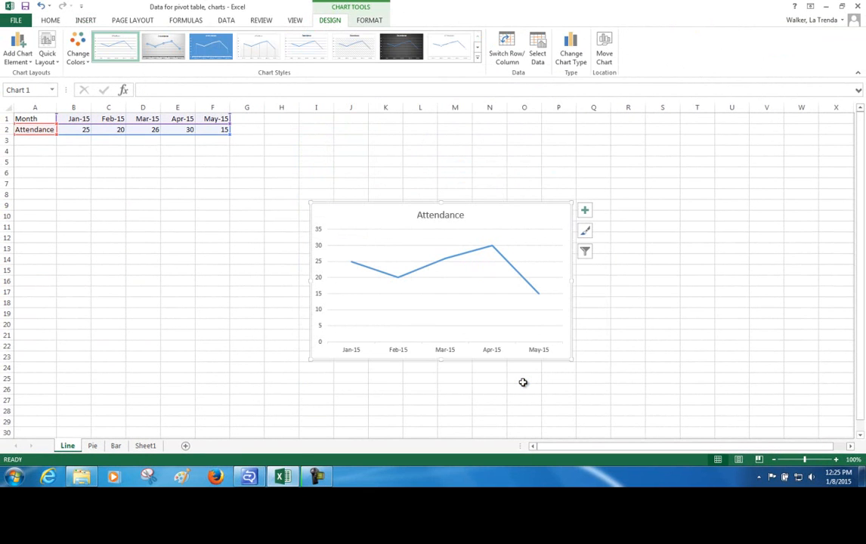
pyautogui.click(506, 285)
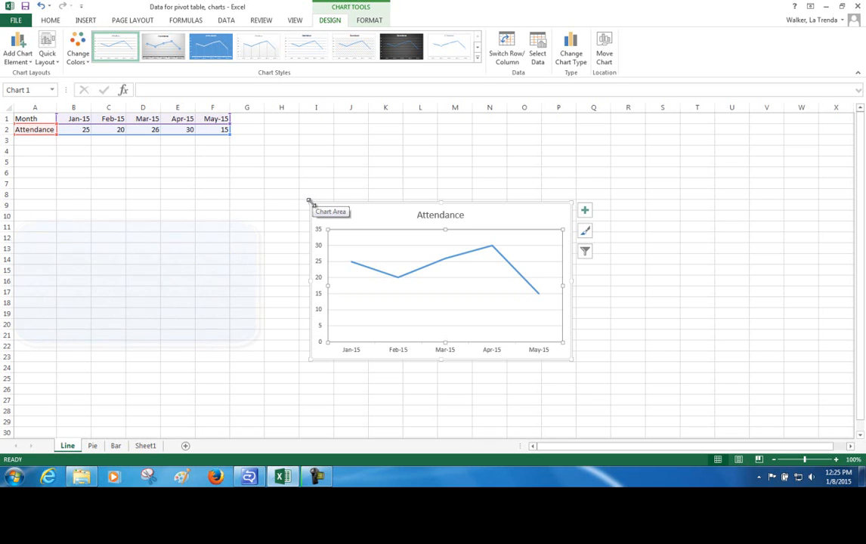
pyautogui.moveTo(309, 202); pyautogui.dragTo(289, 188)
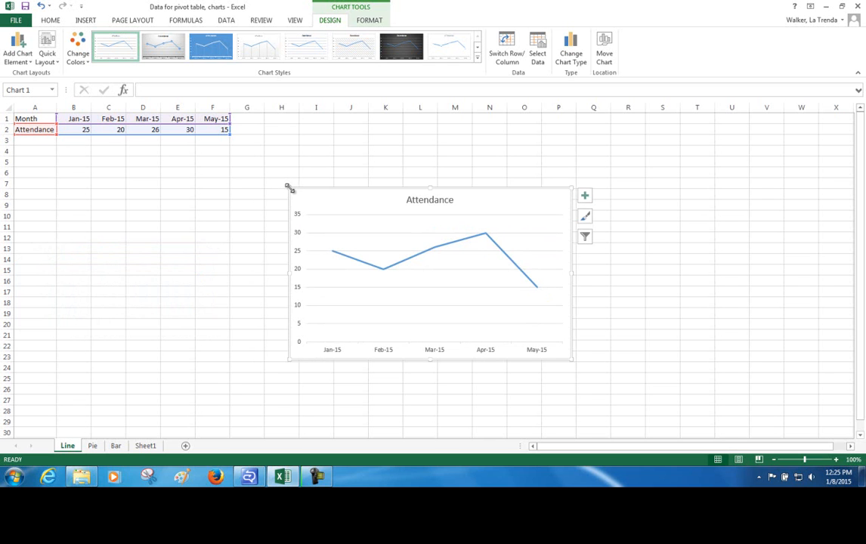
# - Show data labels and hide gridlines on the Attendance line chart, switching the legend and axis titles on and back off
pyautogui.click(587, 200)
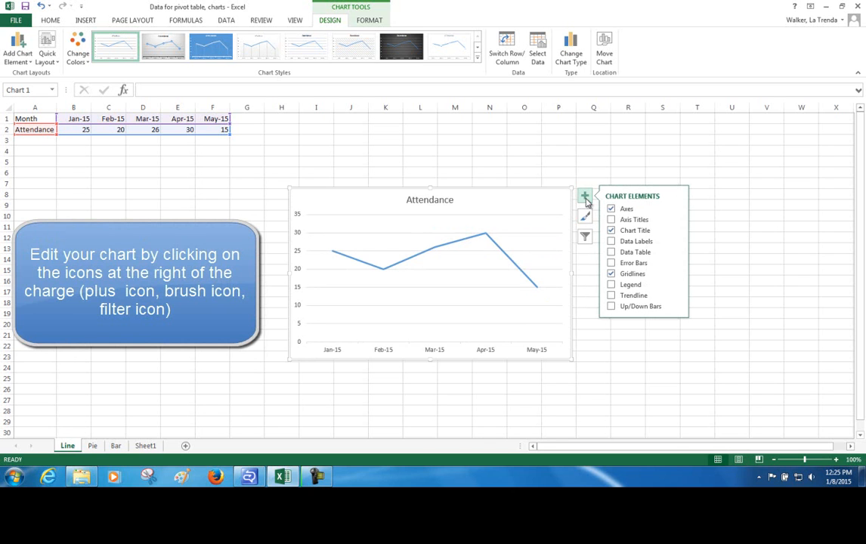
pyautogui.click(611, 242)
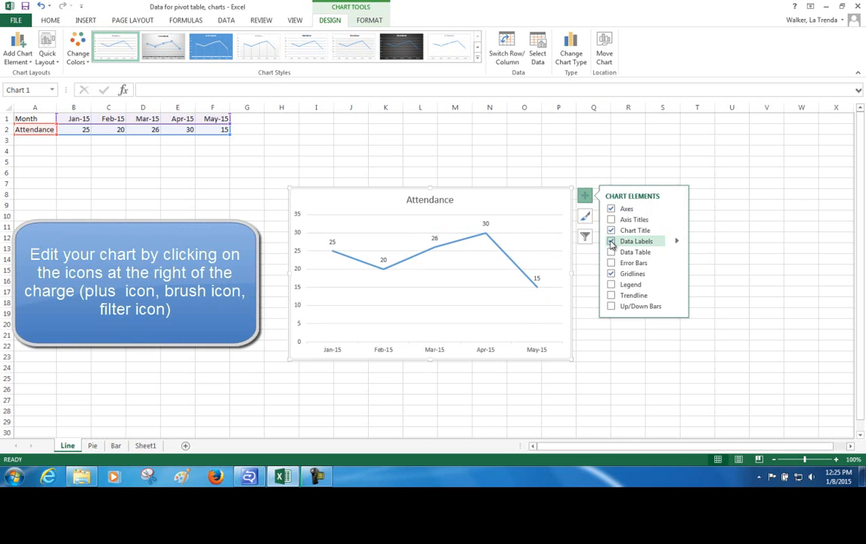
pyautogui.click(611, 285)
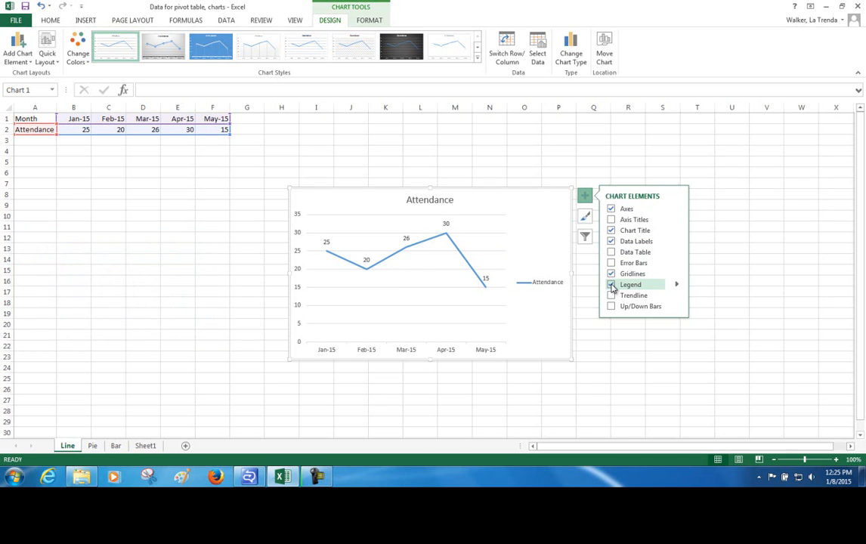
pyautogui.click(613, 221)
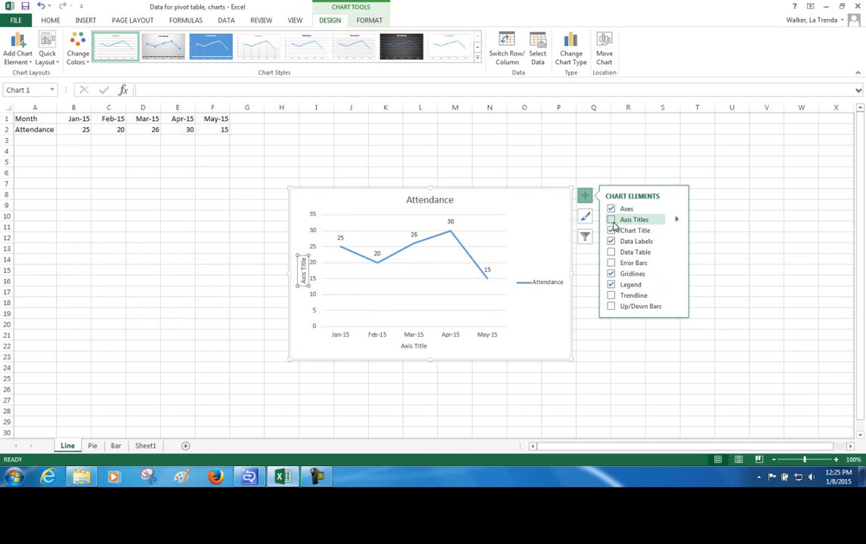
pyautogui.click(611, 220)
pyautogui.click(611, 275)
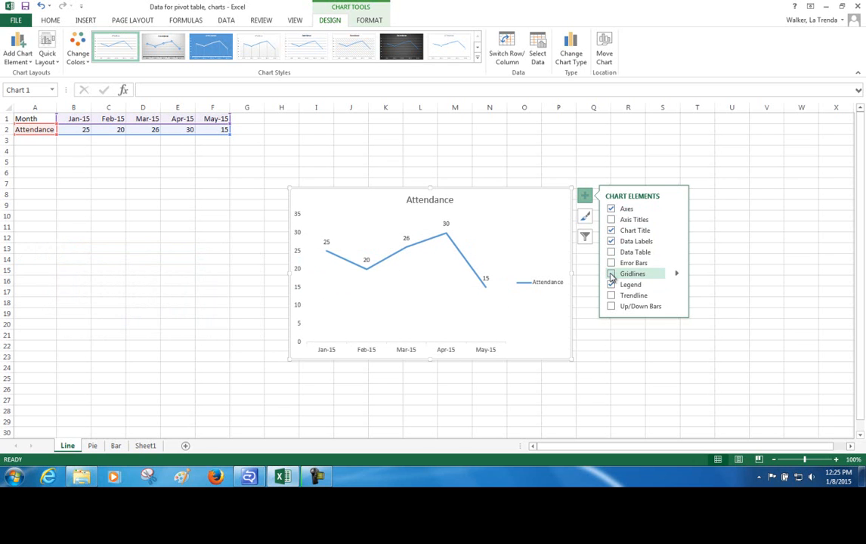
pyautogui.click(611, 285)
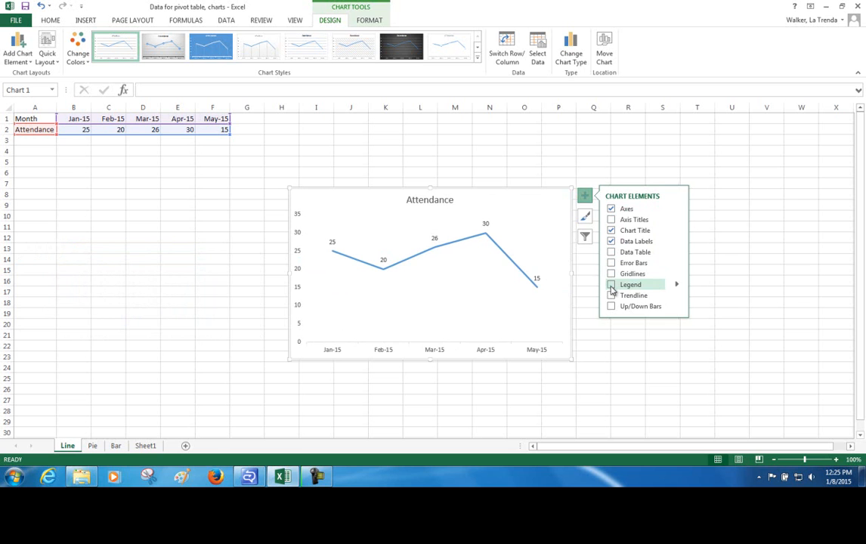
# - Preview the line chart's style options and try its filter by excluding and re-including the Feb-15 category
pyautogui.click(586, 218)
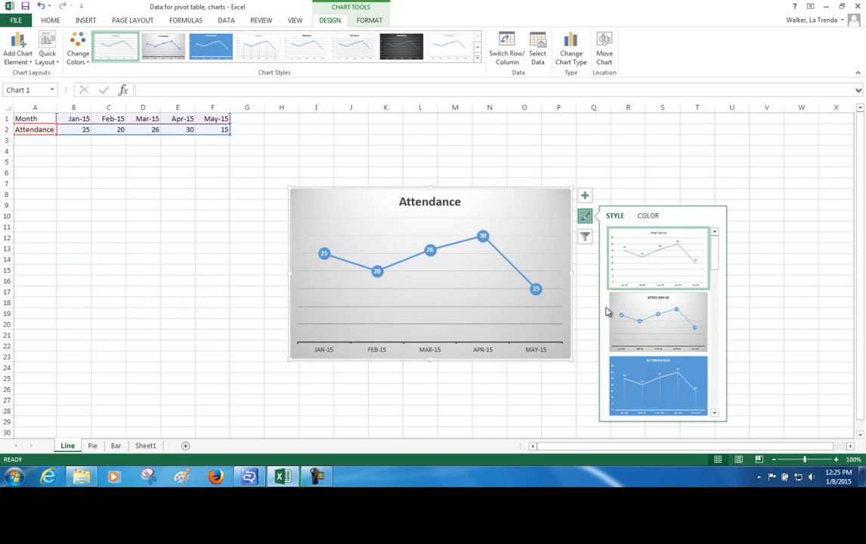
pyautogui.click(586, 237)
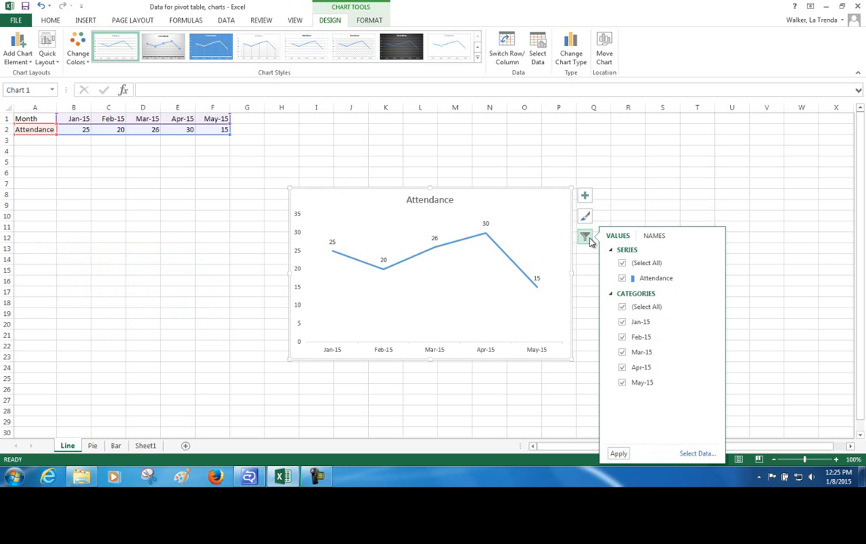
pyautogui.click(622, 338)
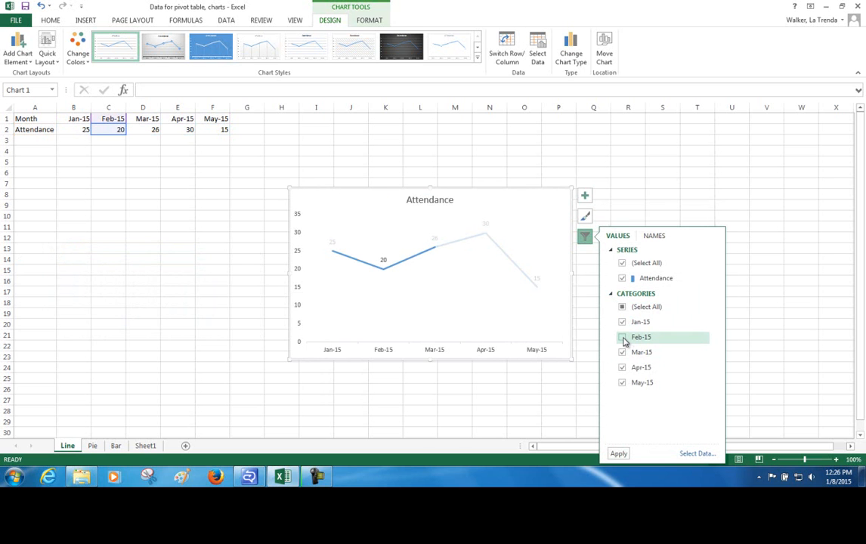
pyautogui.click(622, 338)
pyautogui.click(755, 302)
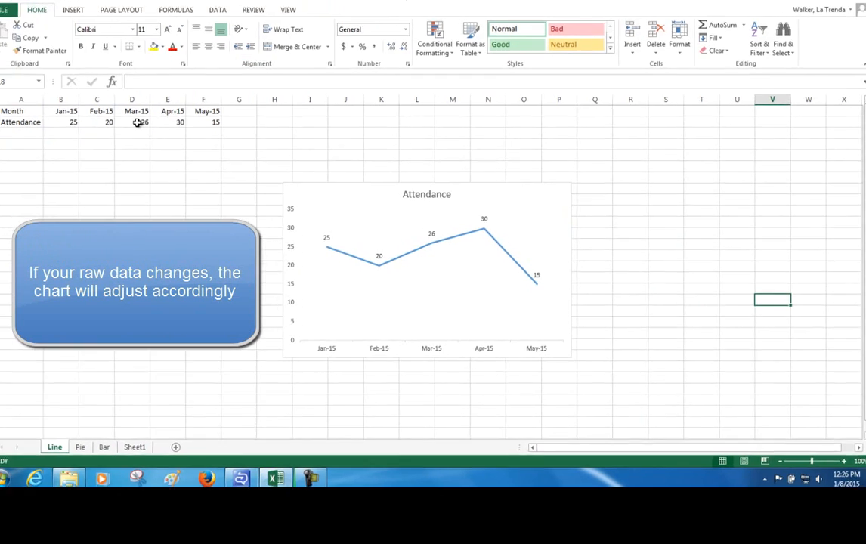
# - Change the Mar-15 attendance value in cell D2 to 50
pyautogui.click(137, 122)
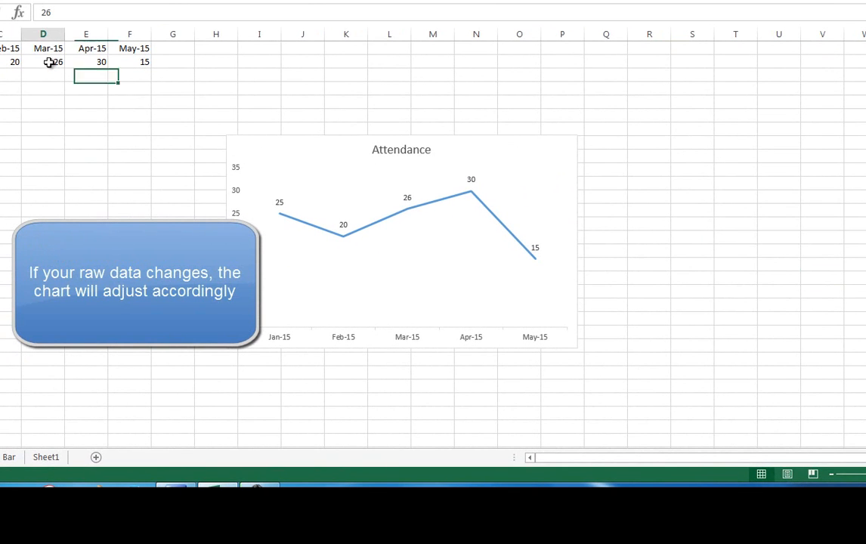
pyautogui.write('50')
pyautogui.press('Return')
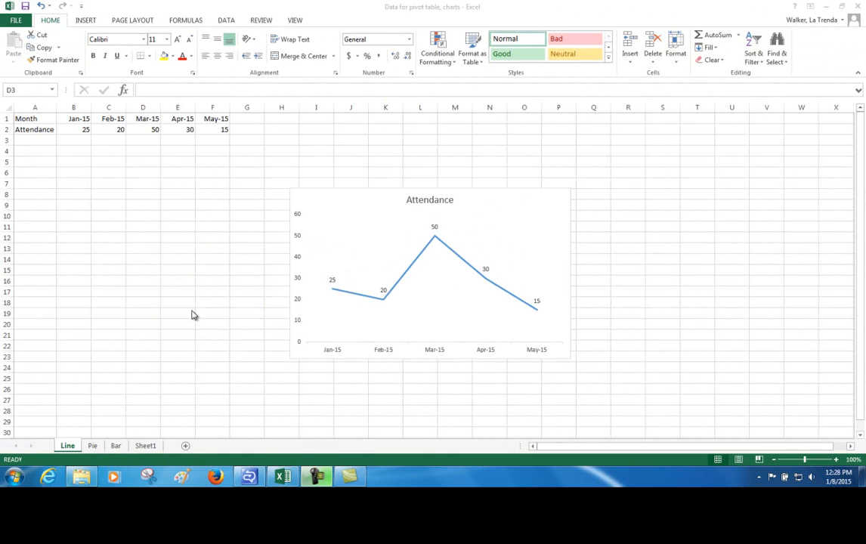
# - Insert the recommended pie chart from the grade percentages on the Pie sheet and display its chart element options
pyautogui.click(87, 451)
pyautogui.click(90, 451)
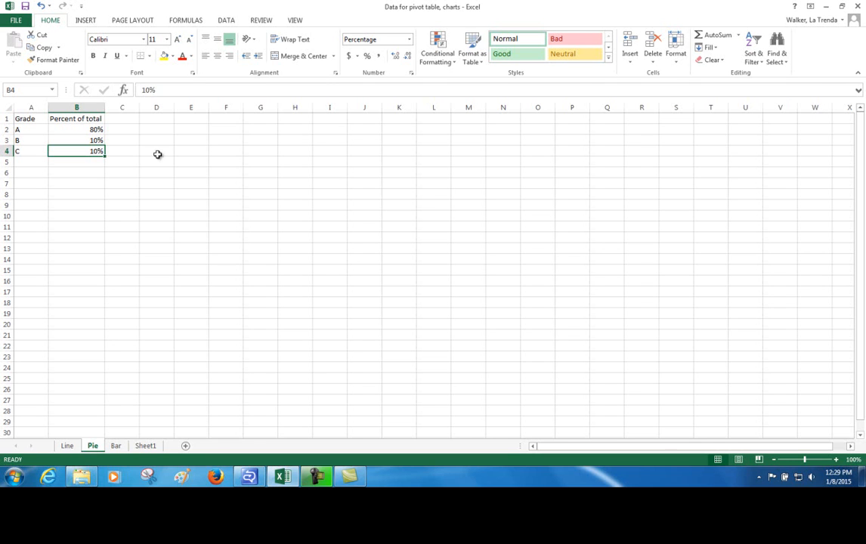
pyautogui.click(84, 21)
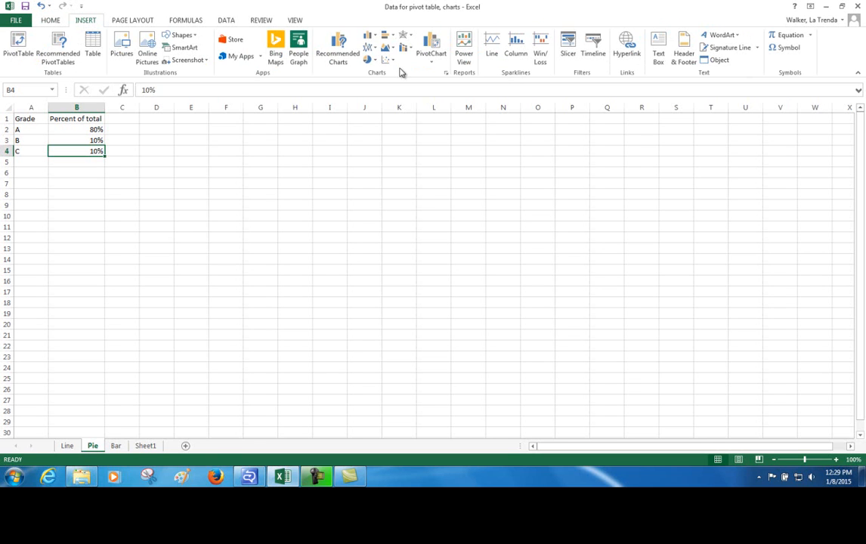
pyautogui.click(337, 53)
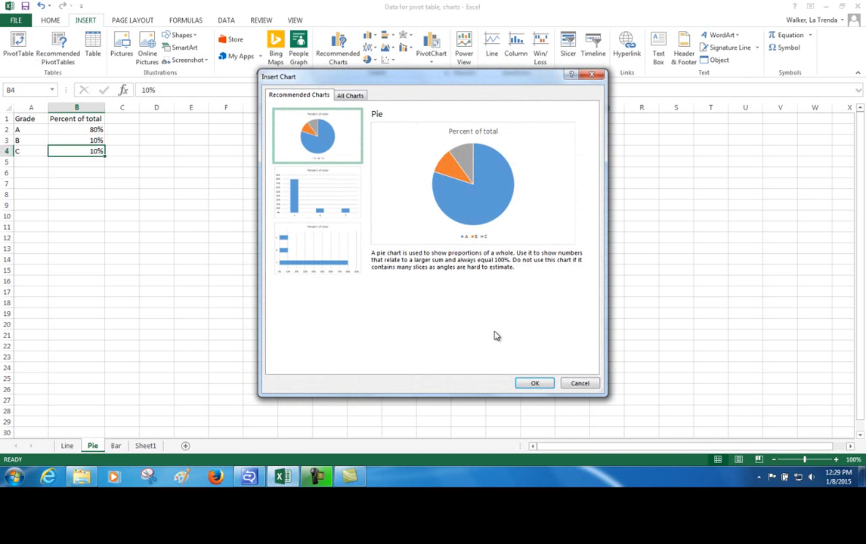
pyautogui.click(533, 382)
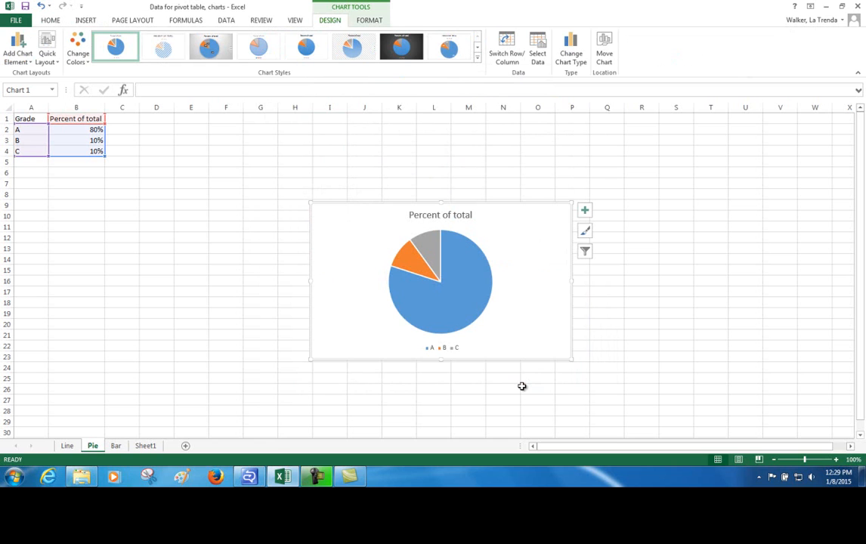
pyautogui.click(585, 213)
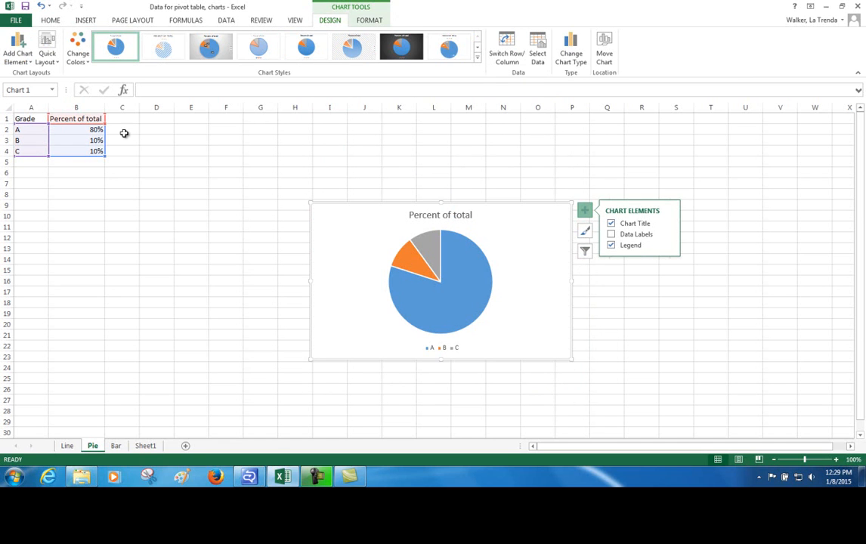
# - Change grade B's percent of total in cell B3 to 50%
pyautogui.click(91, 142)
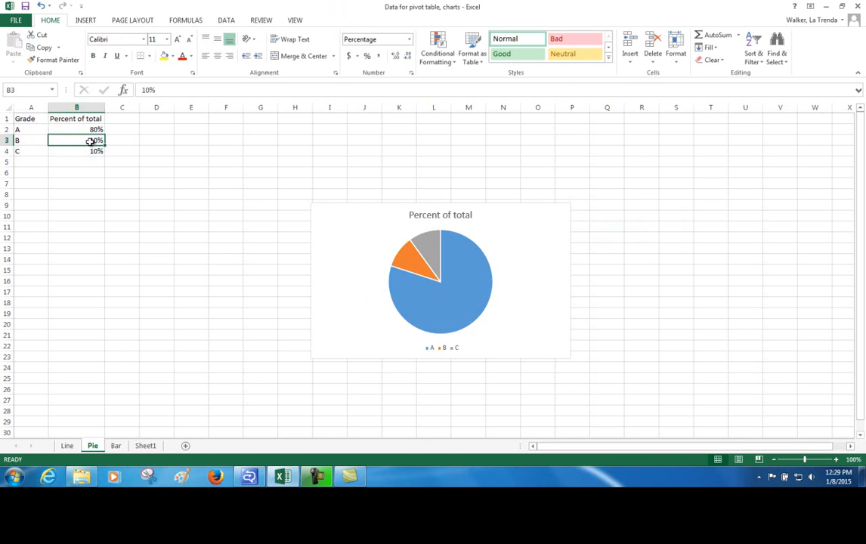
pyautogui.write('50%')
pyautogui.press('Return')
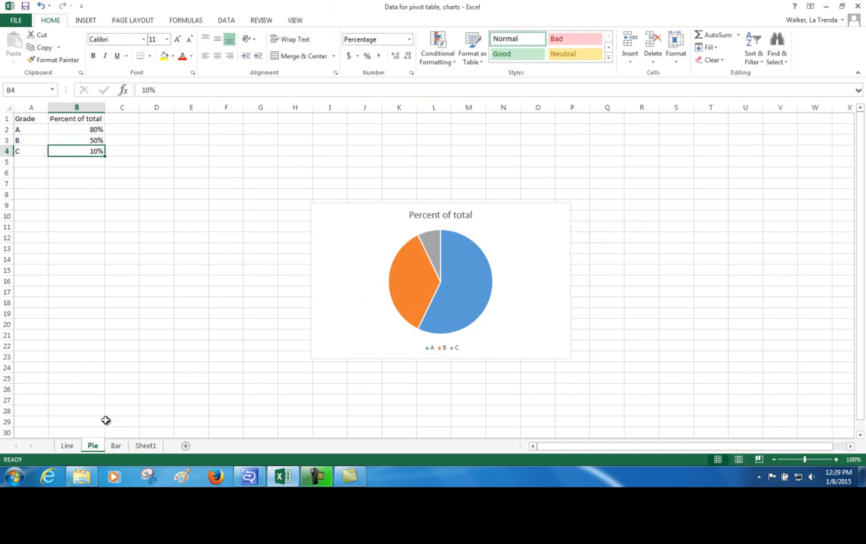
# - Insert the recommended clustered column chart from the grade numbers on the Bar sheet and enlarge it towards its upper-left corner
pyautogui.click(116, 446)
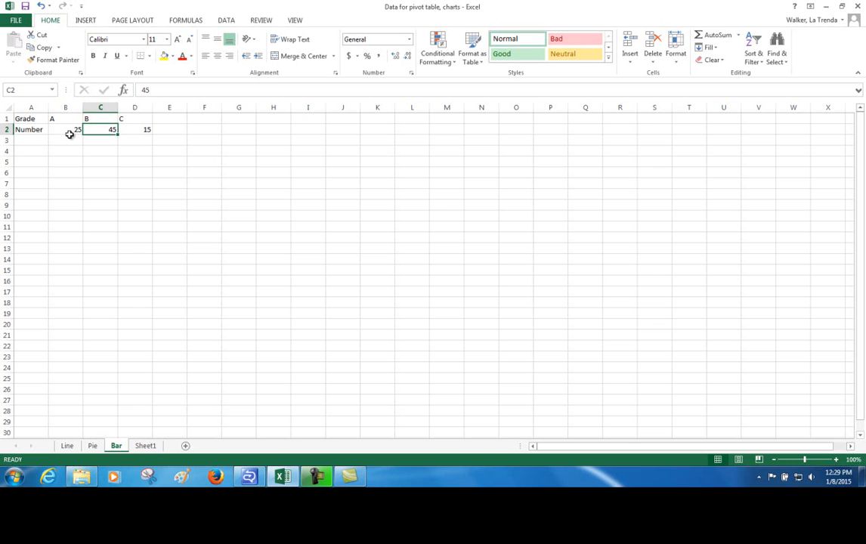
pyautogui.click(86, 20)
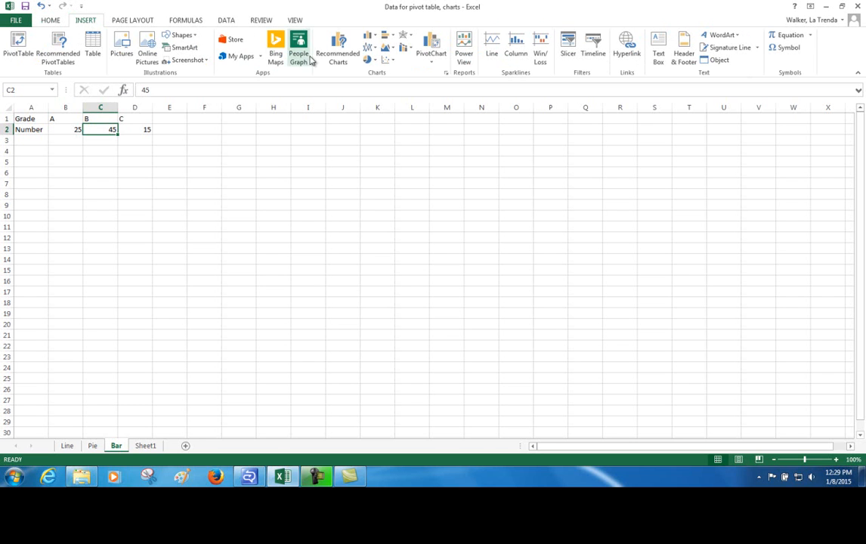
pyautogui.click(342, 59)
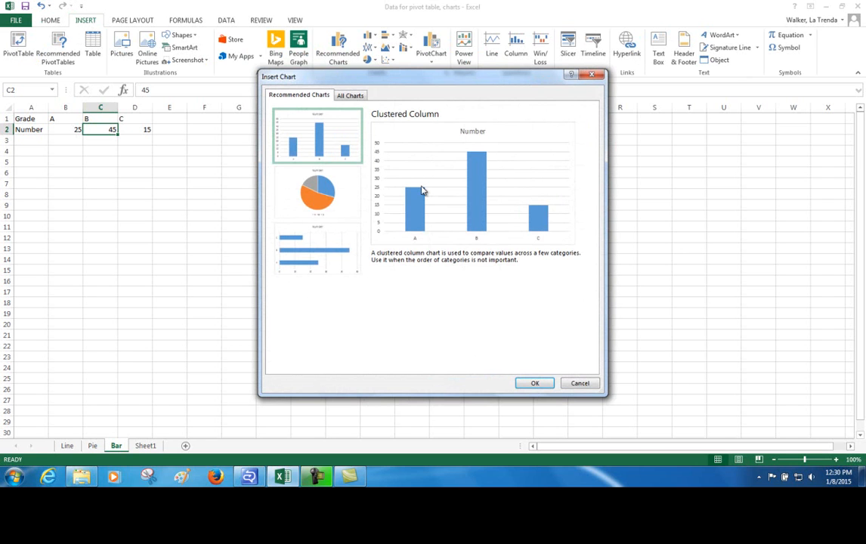
pyautogui.click(535, 383)
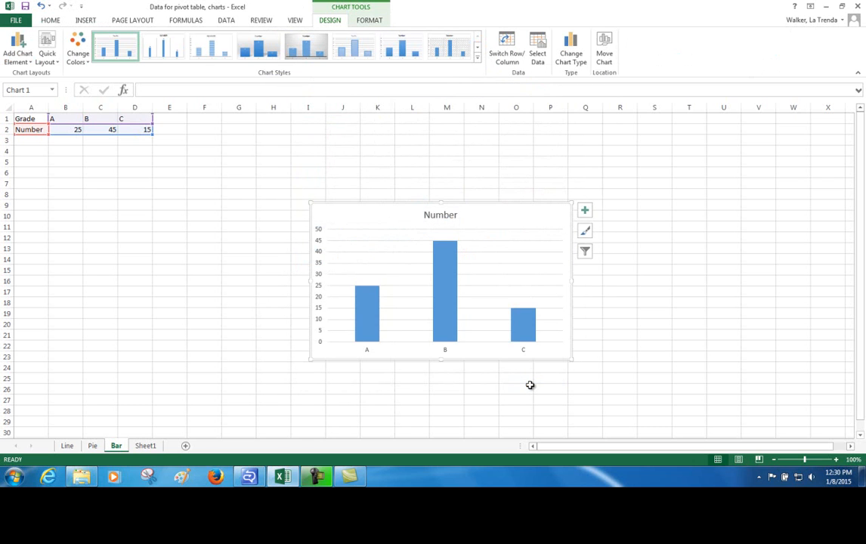
pyautogui.click(587, 213)
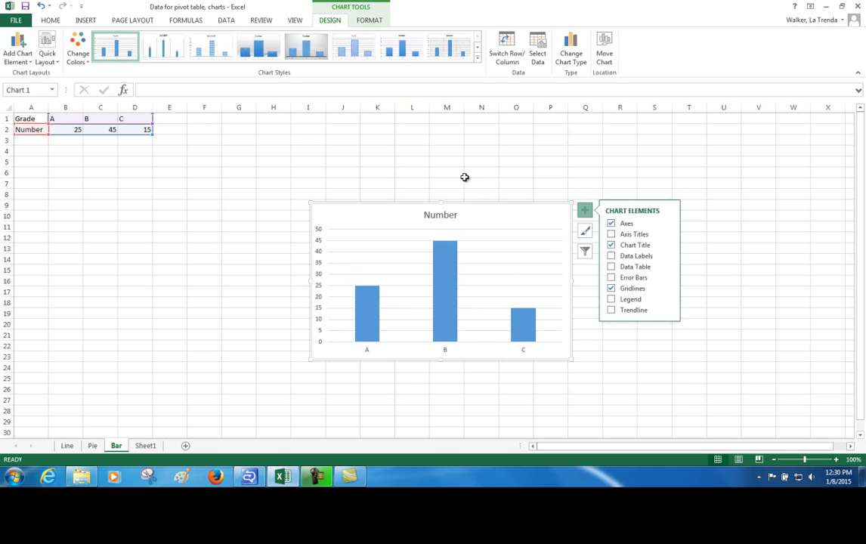
pyautogui.moveTo(307, 209); pyautogui.dragTo(237, 154)
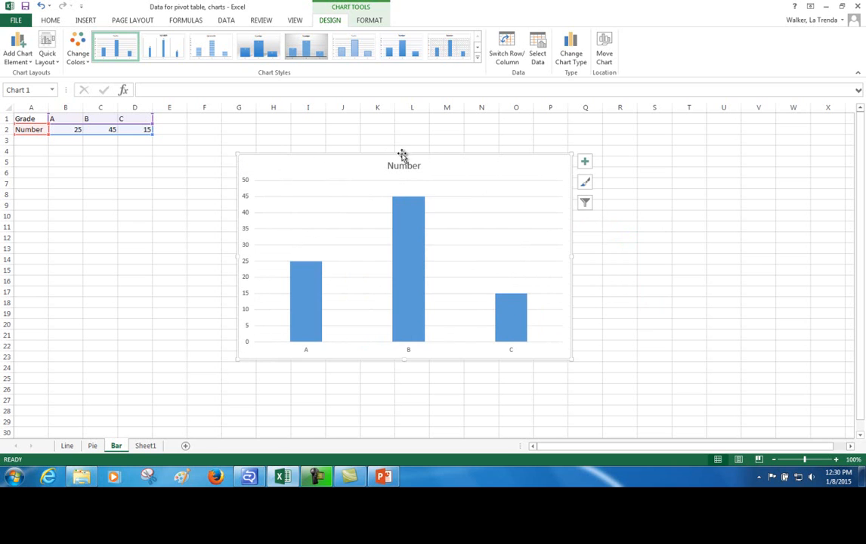
# - Copy the whole Number column chart by its chart area
pyautogui.rightClick(515, 196)
pyautogui.click(482, 158)
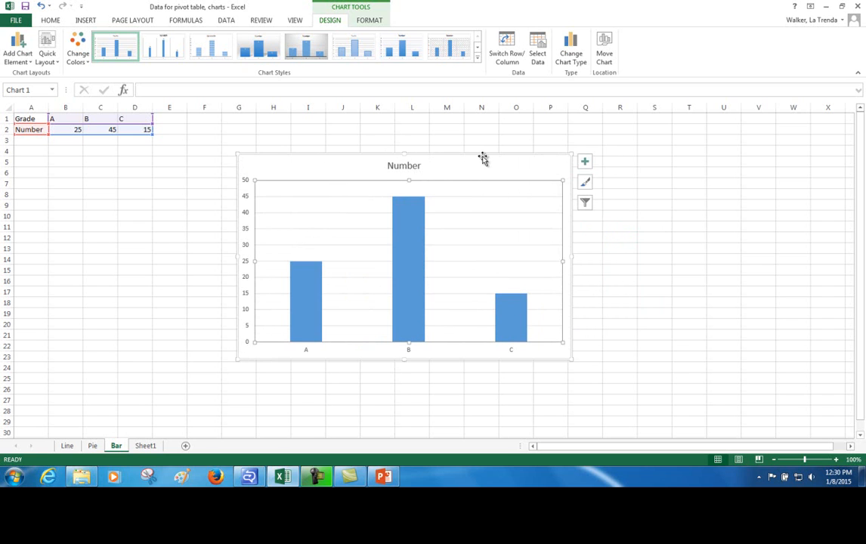
pyautogui.rightClick(484, 160)
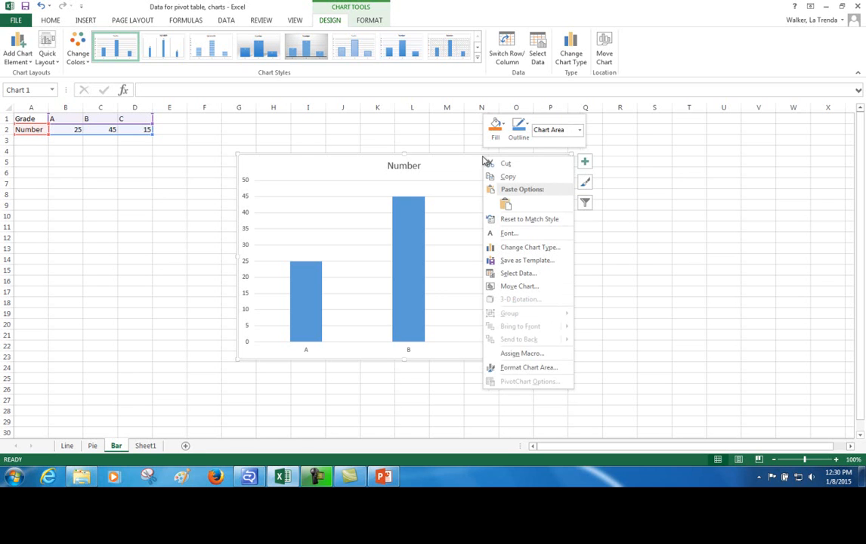
pyautogui.click(499, 176)
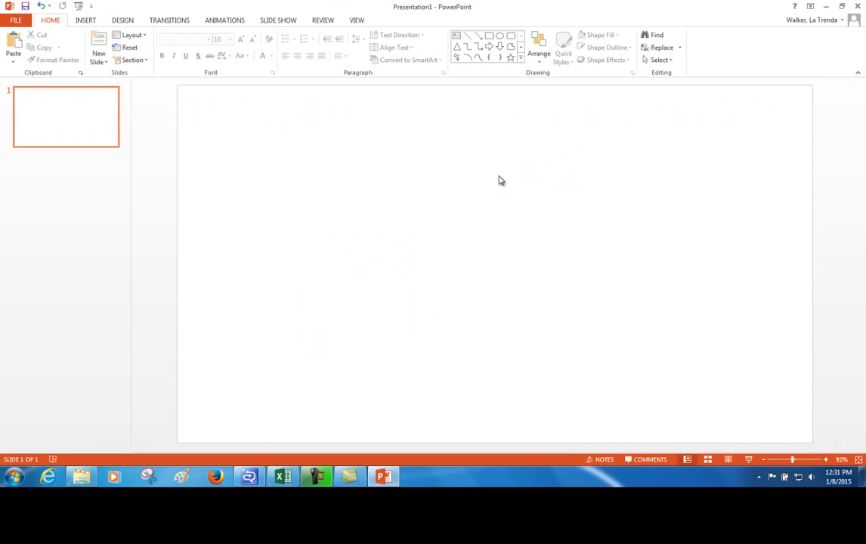
# - Switch to PowerPoint and paste the chart onto the blank slide with Keep Source Formatting & Embed Workbook
pyautogui.rightClick(499, 180)
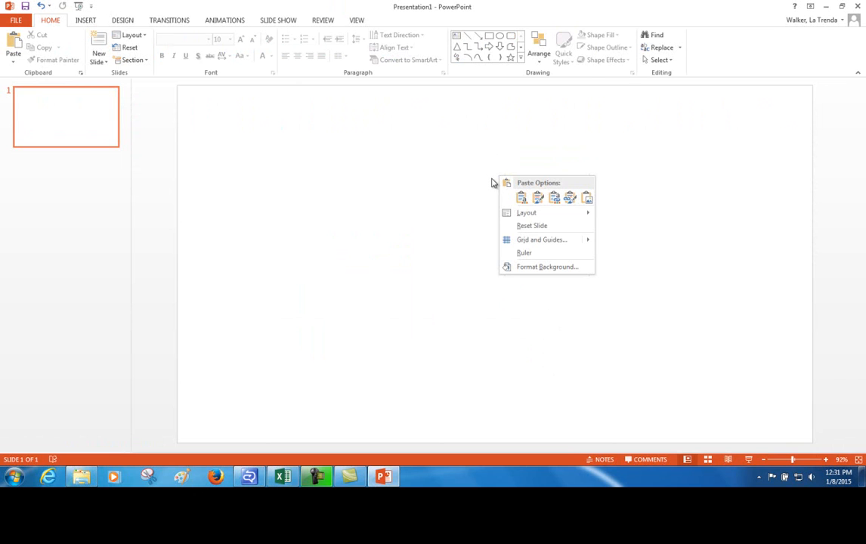
pyautogui.click(535, 199)
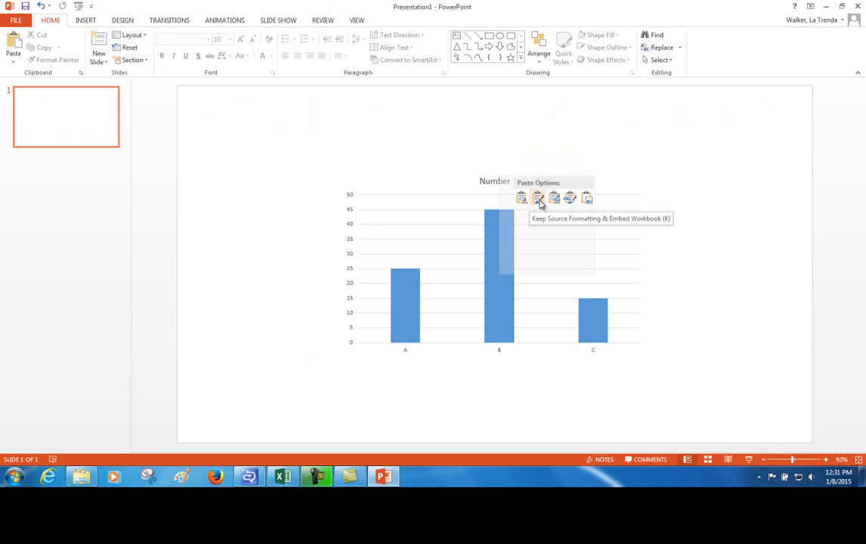
pyautogui.click(538, 200)
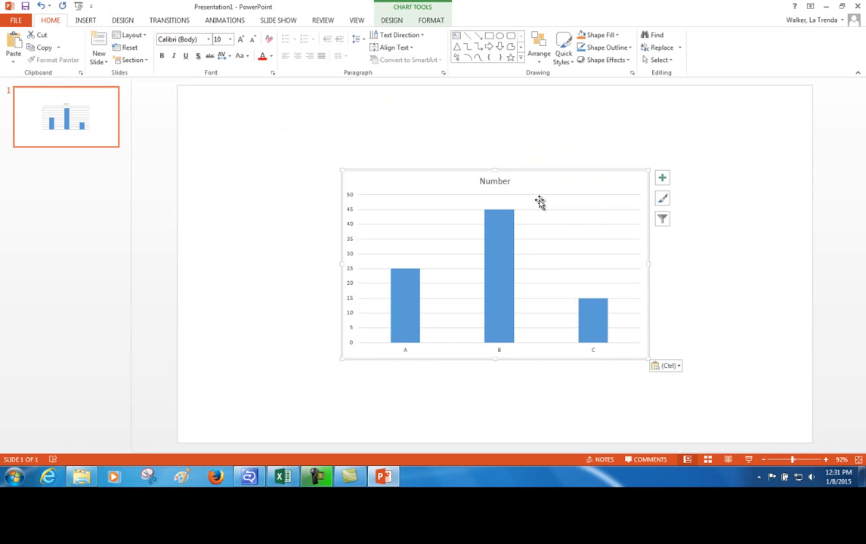